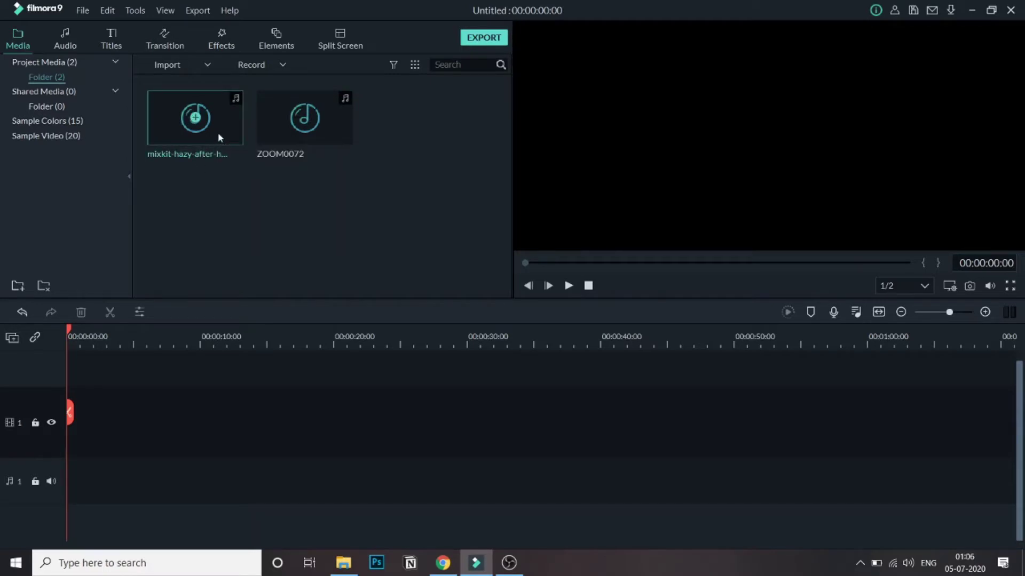
# Place the mixkit-hazy-after-hours-132 music on audio track 1 and cut it to end at about 0:19:20.
pyautogui.moveTo(218, 132); pyautogui.dragTo(60, 438)
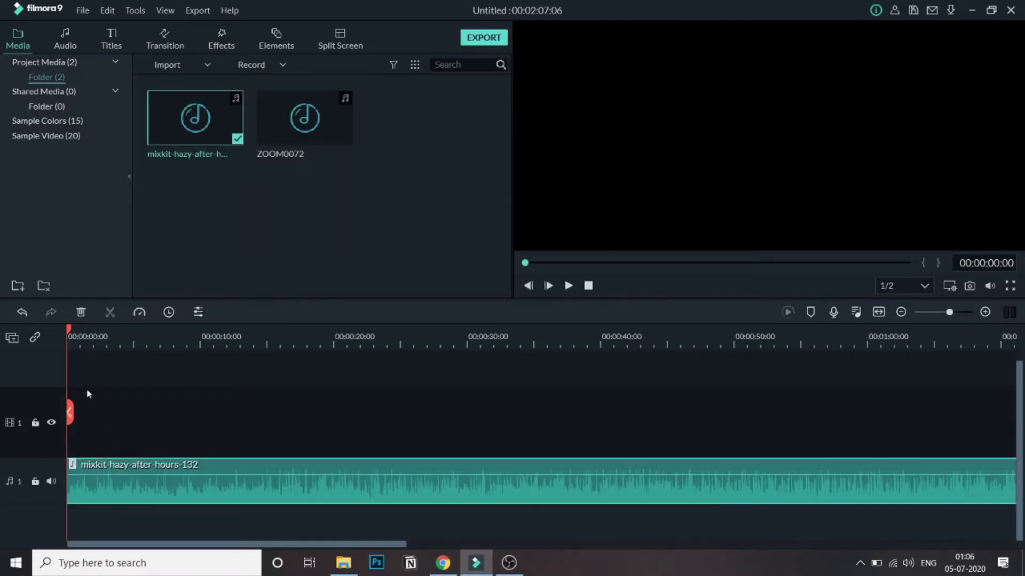
pyautogui.moveTo(71, 333); pyautogui.dragTo(332, 360)
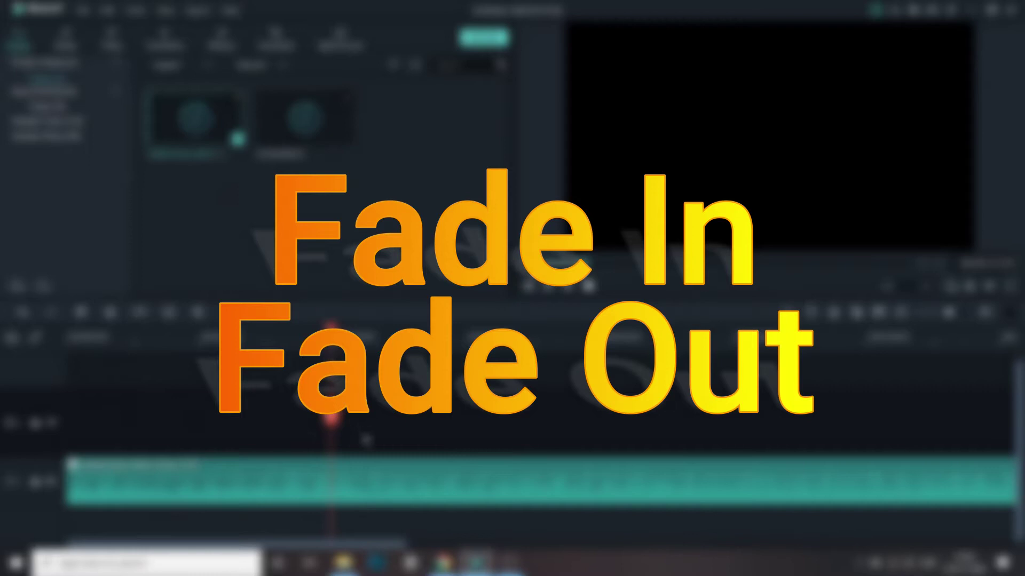
pyautogui.click(332, 419)
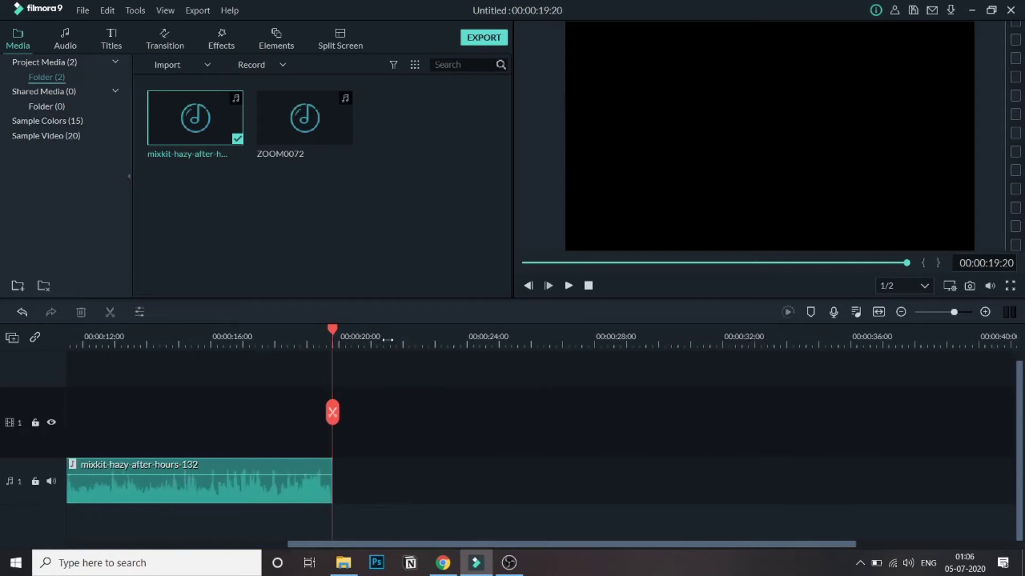
pyautogui.moveTo(371, 543); pyautogui.dragTo(104, 549)
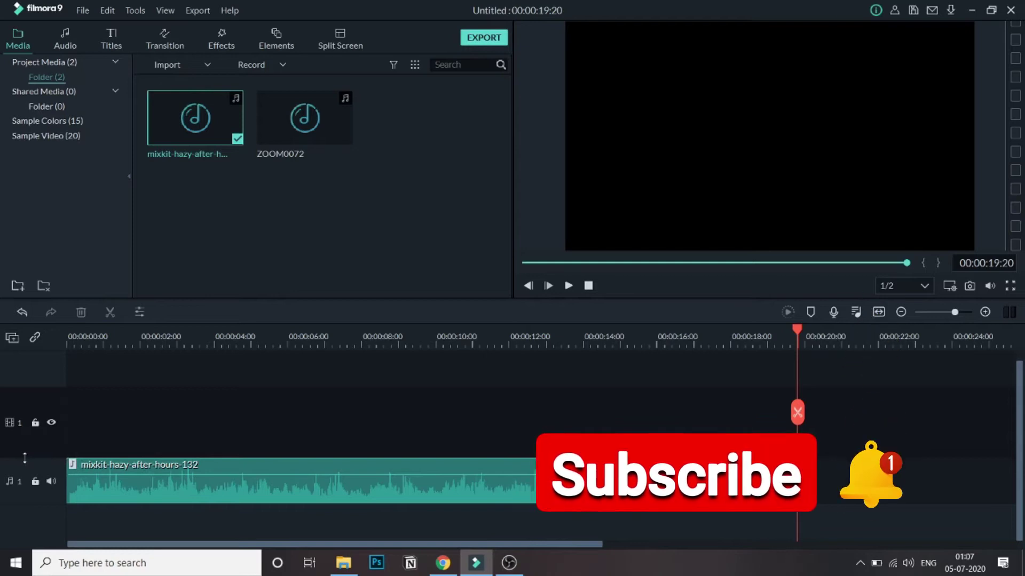
pyautogui.moveTo(33, 432); pyautogui.dragTo(34, 434)
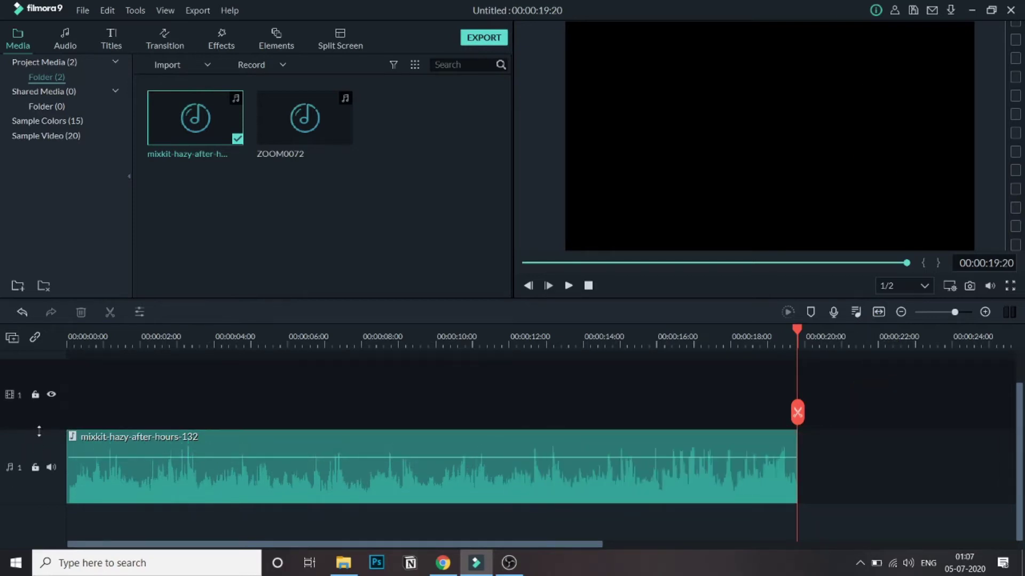
pyautogui.moveTo(39, 430); pyautogui.dragTo(40, 455)
pyautogui.rightClick(26, 474)
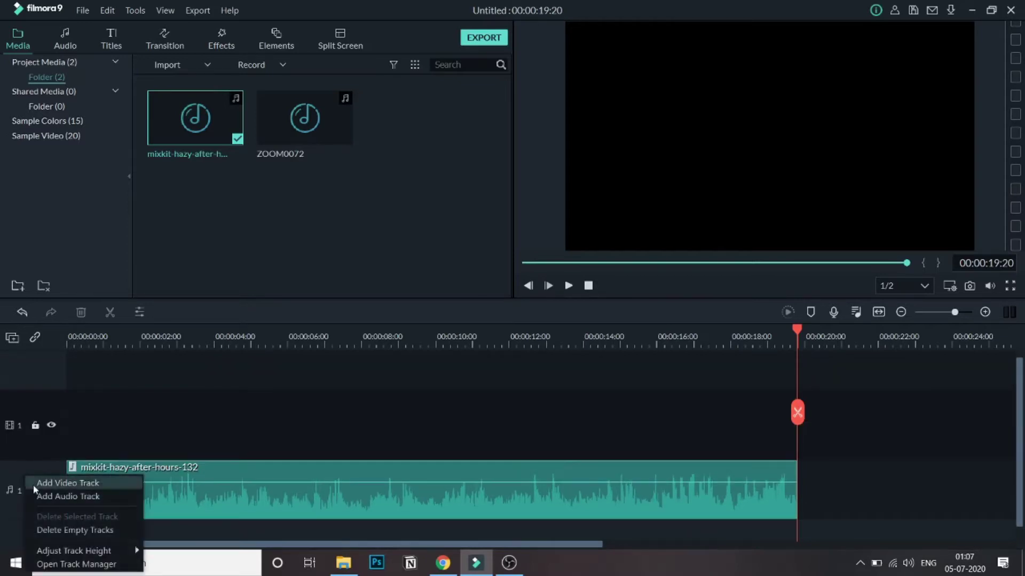
pyautogui.moveTo(56, 552)
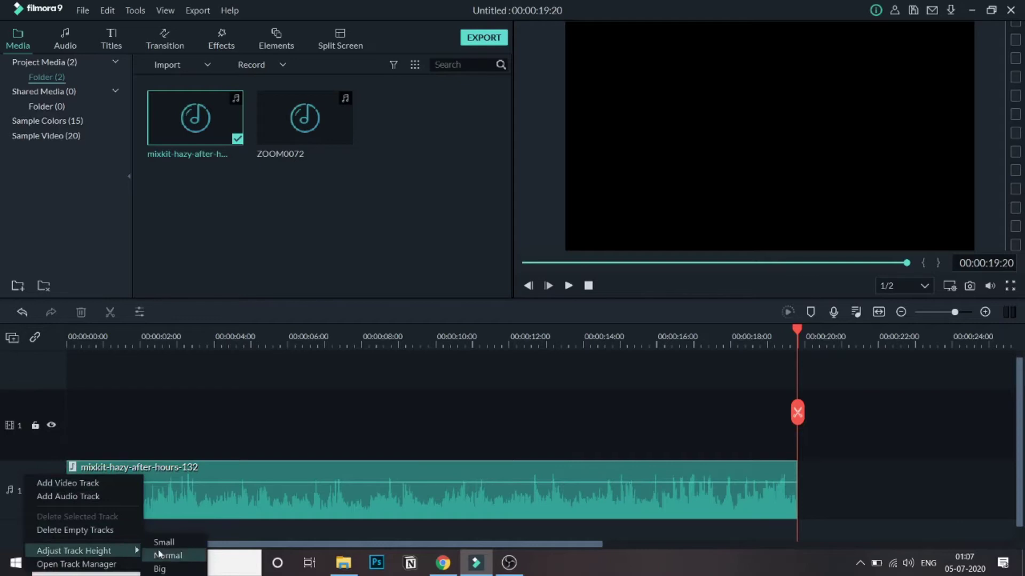
pyautogui.click(169, 570)
pyautogui.scroll(-5, 160, 490)
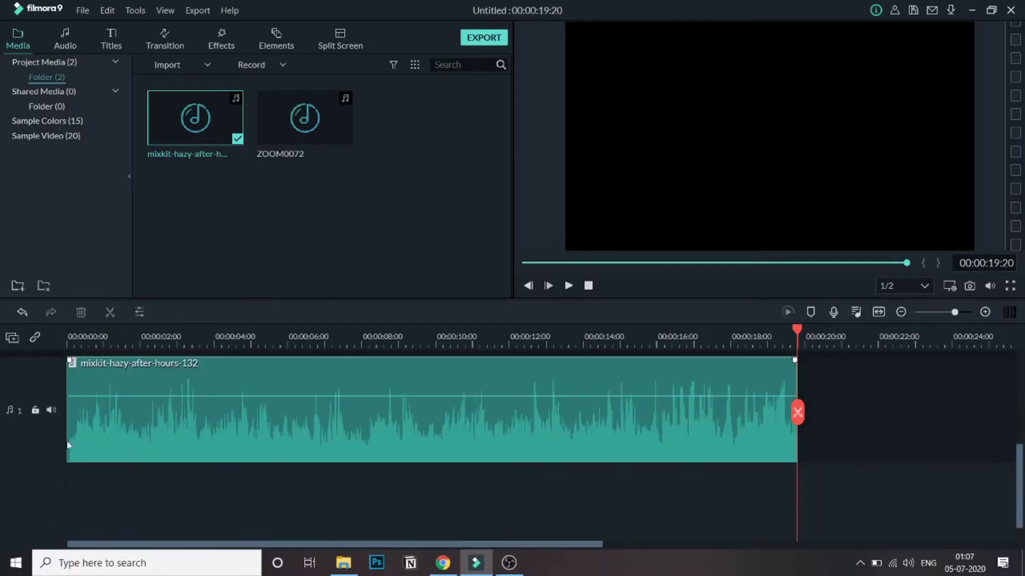
pyautogui.rightClick(24, 386)
pyautogui.moveTo(70, 468)
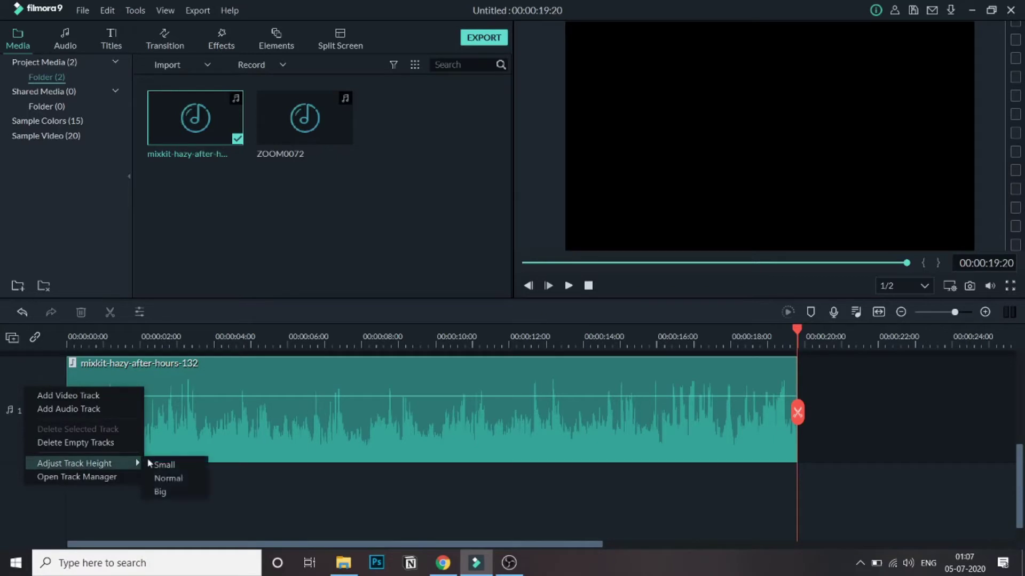
pyautogui.click(181, 479)
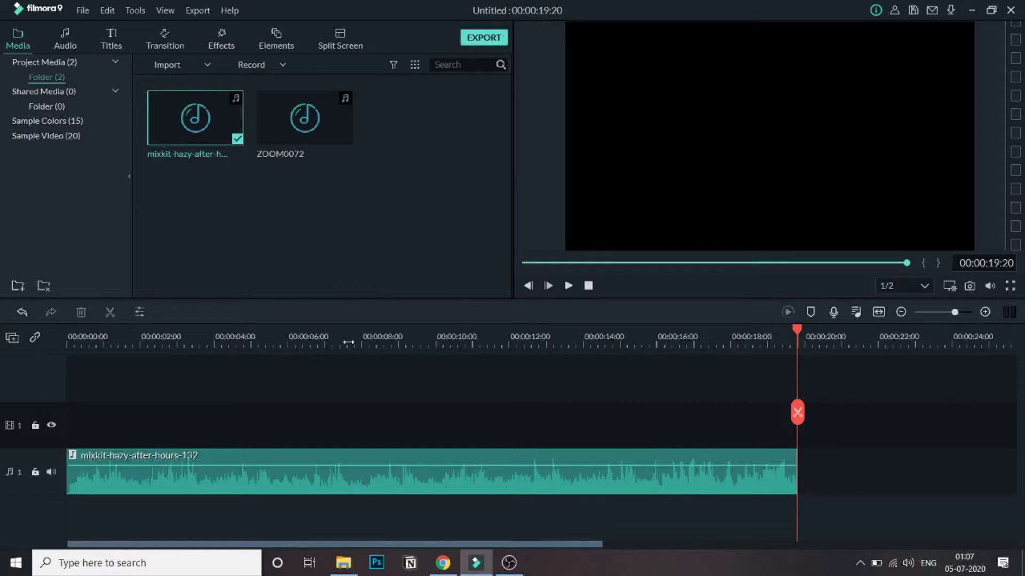
# Zoom the timeline out to span roughly 0 to 1:20 so the whole music clip shows.
pyautogui.scroll(5, 349, 343)
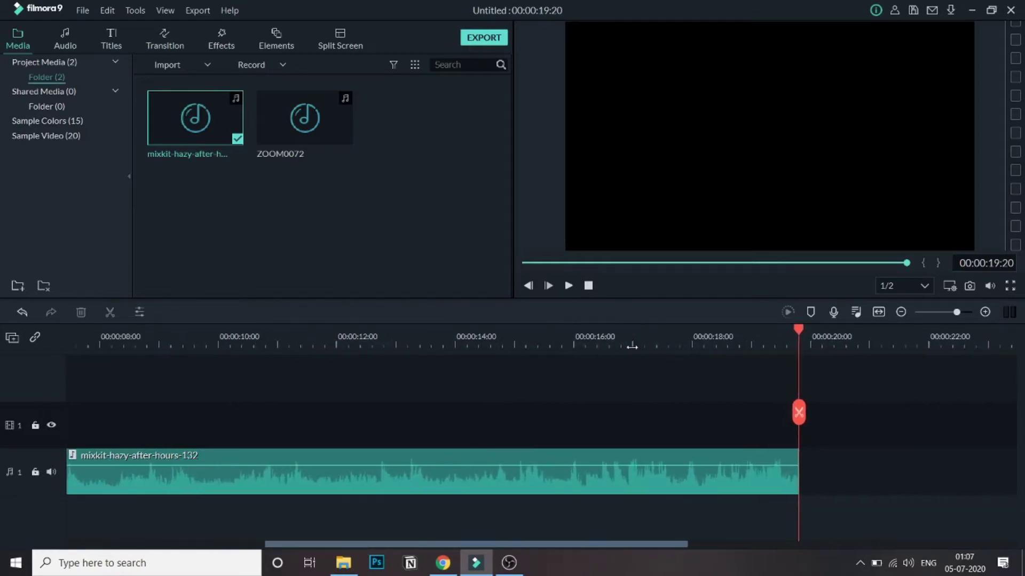
pyautogui.scroll(1, 869, 329)
pyautogui.moveTo(955, 314); pyautogui.dragTo(940, 317)
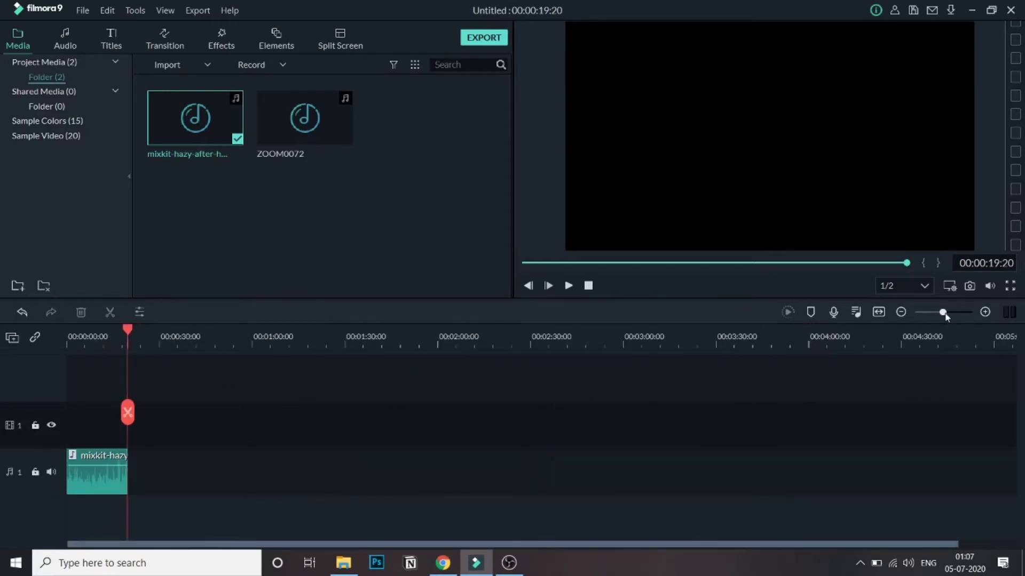
pyautogui.scroll(5, 945, 317)
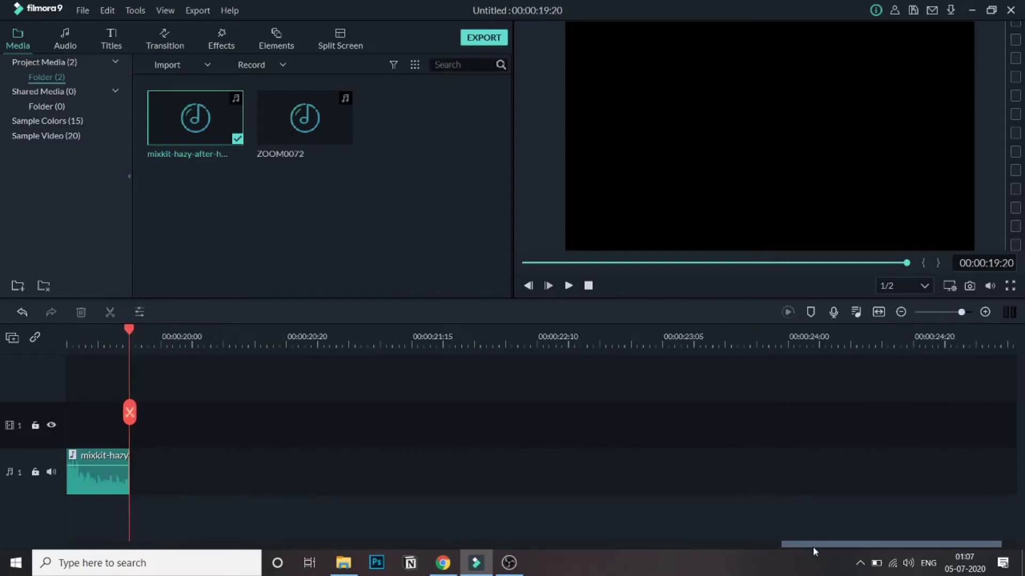
pyautogui.moveTo(813, 543); pyautogui.dragTo(98, 544)
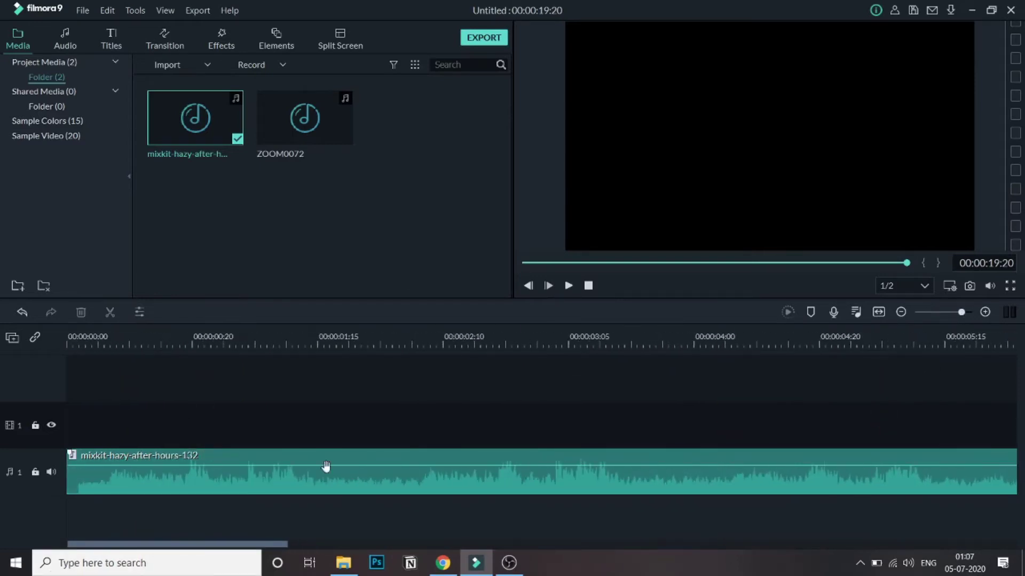
pyautogui.scroll(-2, 326, 349)
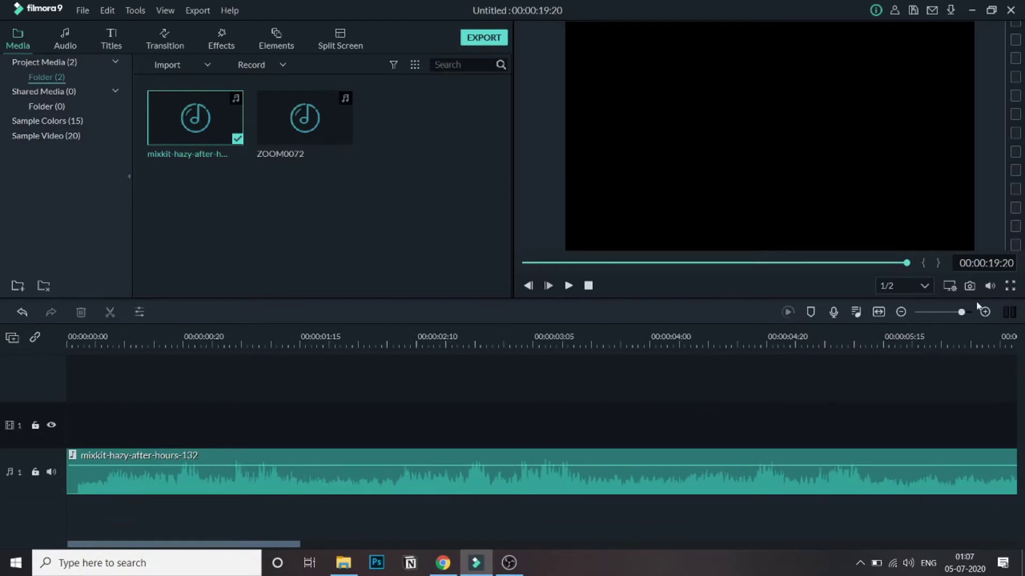
pyautogui.moveTo(960, 312); pyautogui.dragTo(949, 319)
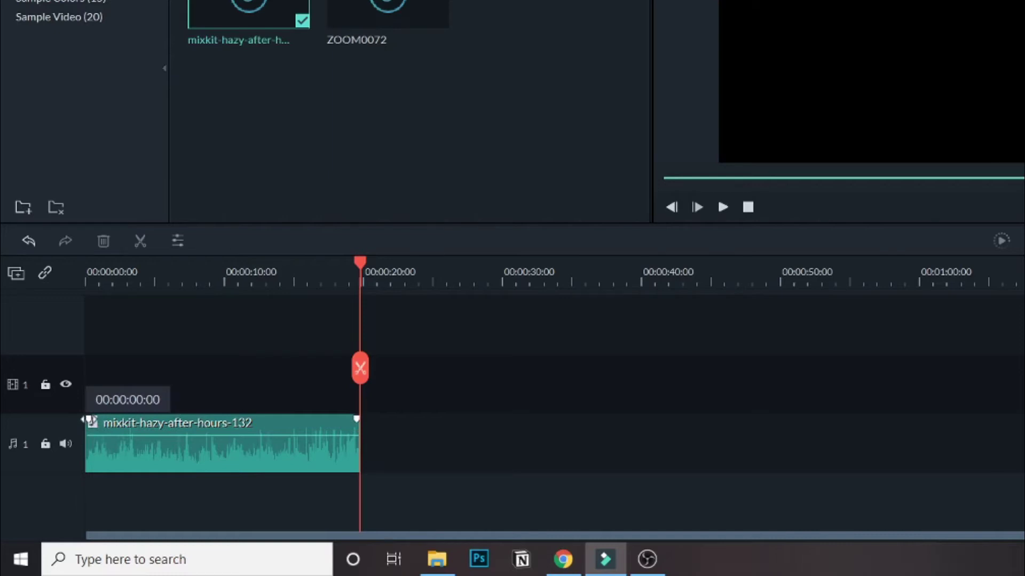
# Give the music clip a 2:17 fade-in and a fade-out starting around 0:15:13.
pyautogui.moveTo(88, 420); pyautogui.dragTo(122, 422)
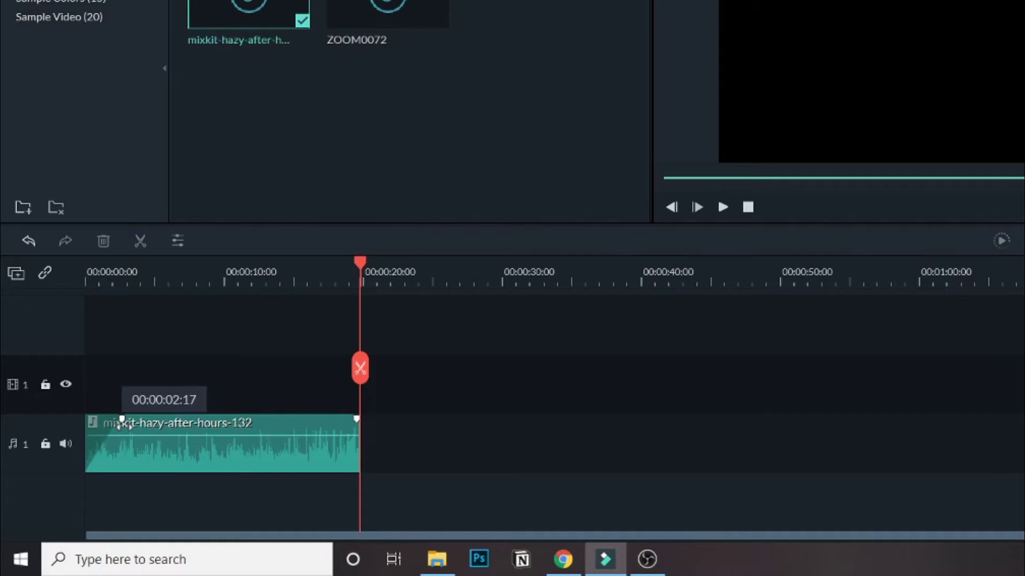
pyautogui.moveTo(93, 438)
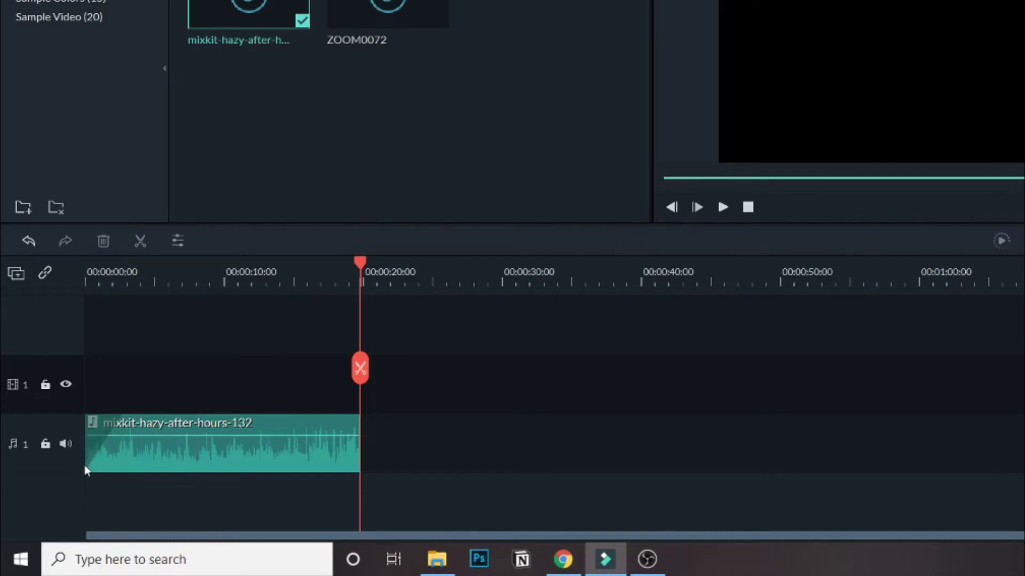
pyautogui.moveTo(118, 423)
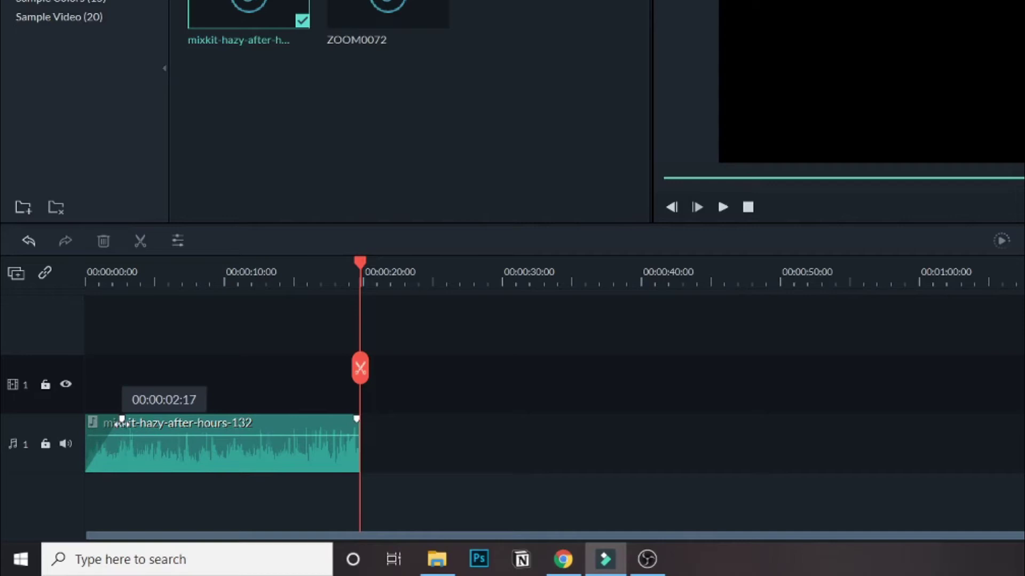
pyautogui.moveTo(347, 438)
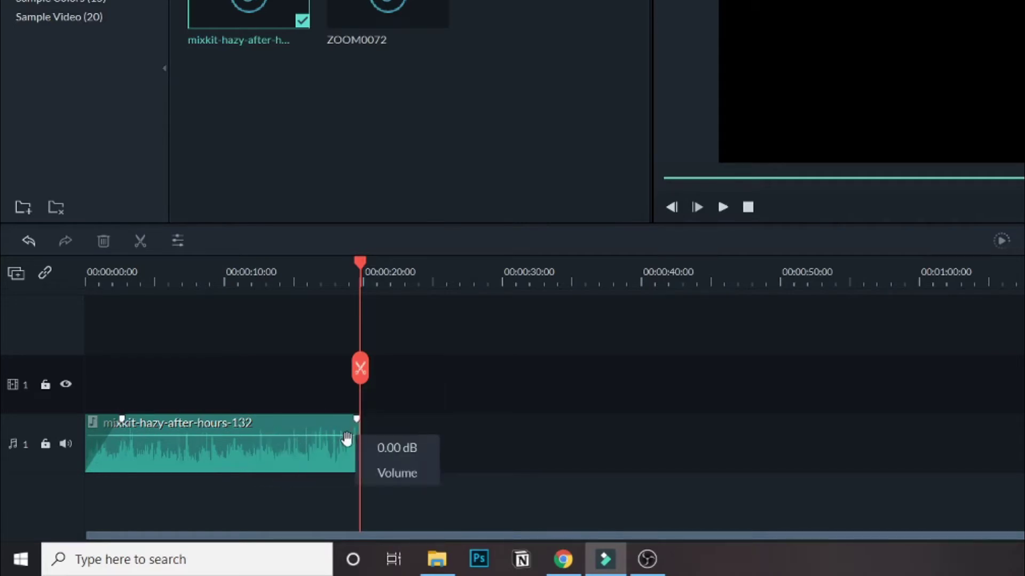
pyautogui.moveTo(354, 424); pyautogui.dragTo(359, 423)
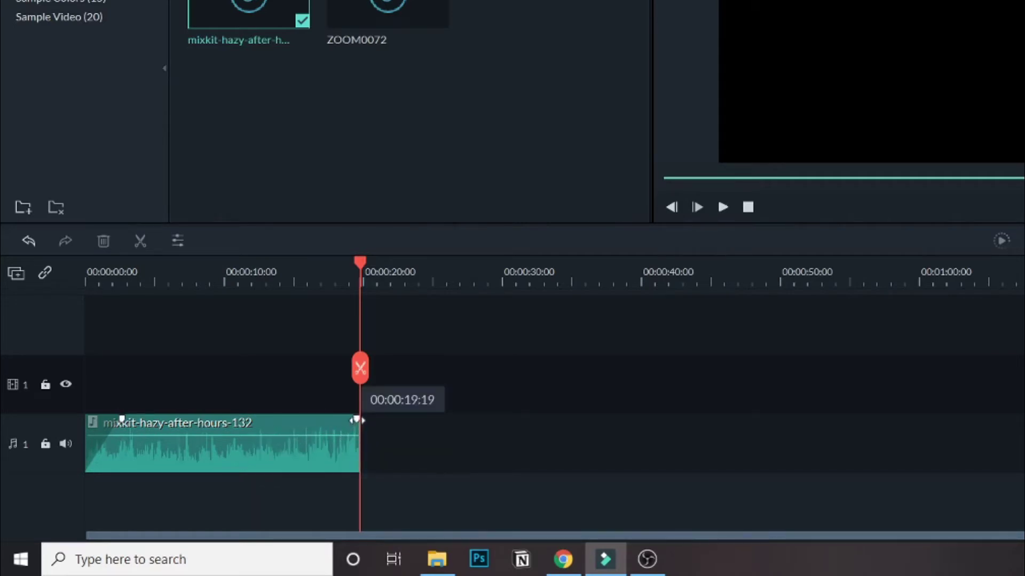
pyautogui.moveTo(356, 421); pyautogui.dragTo(300, 422)
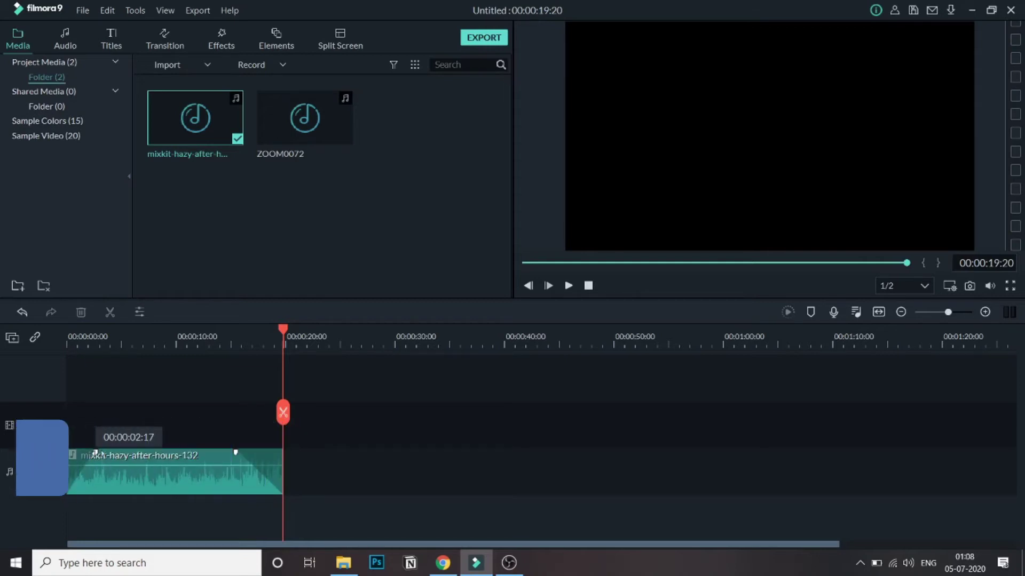
# Lengthen the music clip's fade-in to about 4.0 seconds in its audio settings.
pyautogui.doubleClick(133, 484)
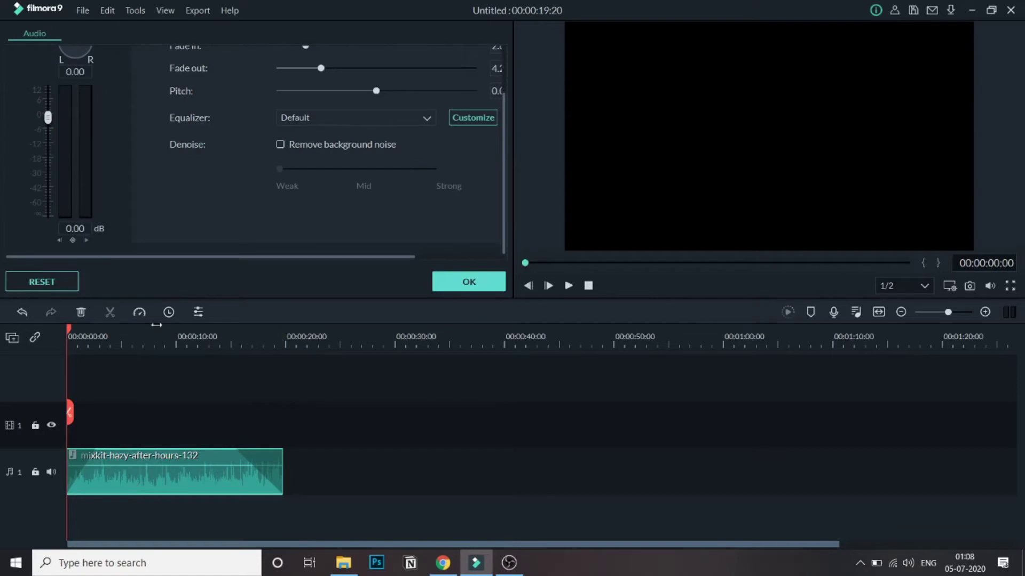
pyautogui.scroll(1, 222, 213)
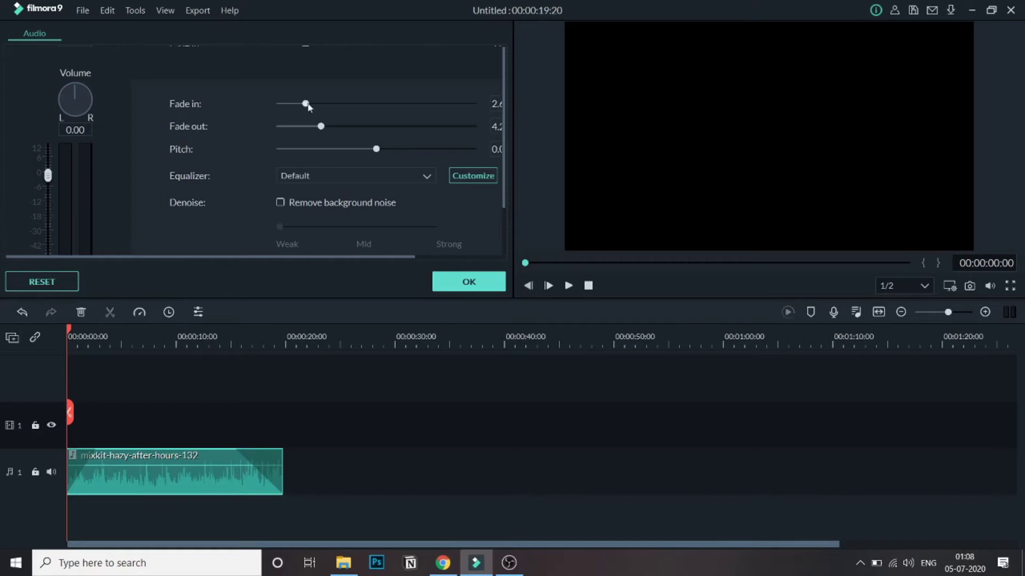
pyautogui.moveTo(307, 105); pyautogui.dragTo(316, 104)
pyautogui.moveTo(319, 106); pyautogui.dragTo(329, 154)
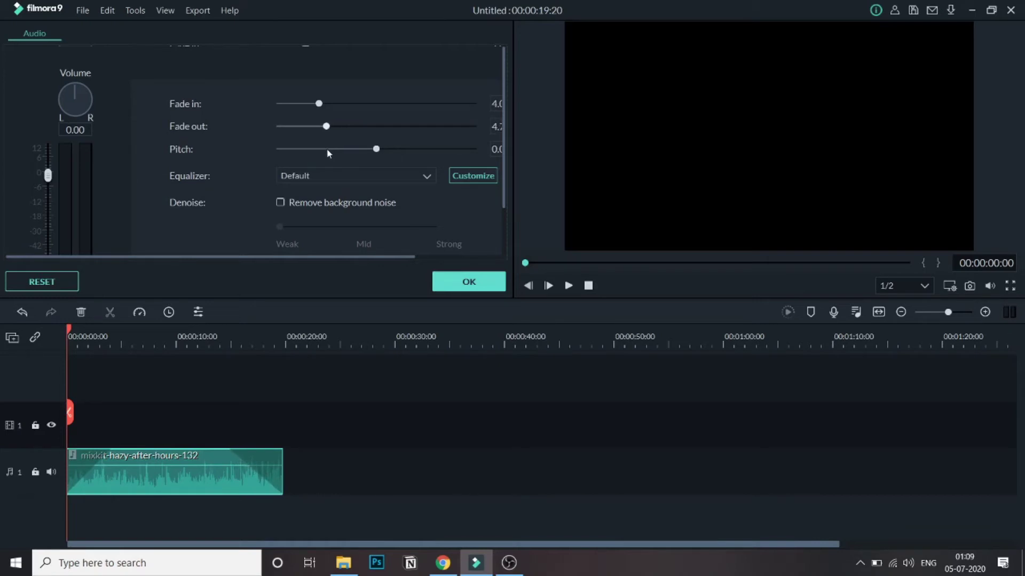
pyautogui.click(448, 288)
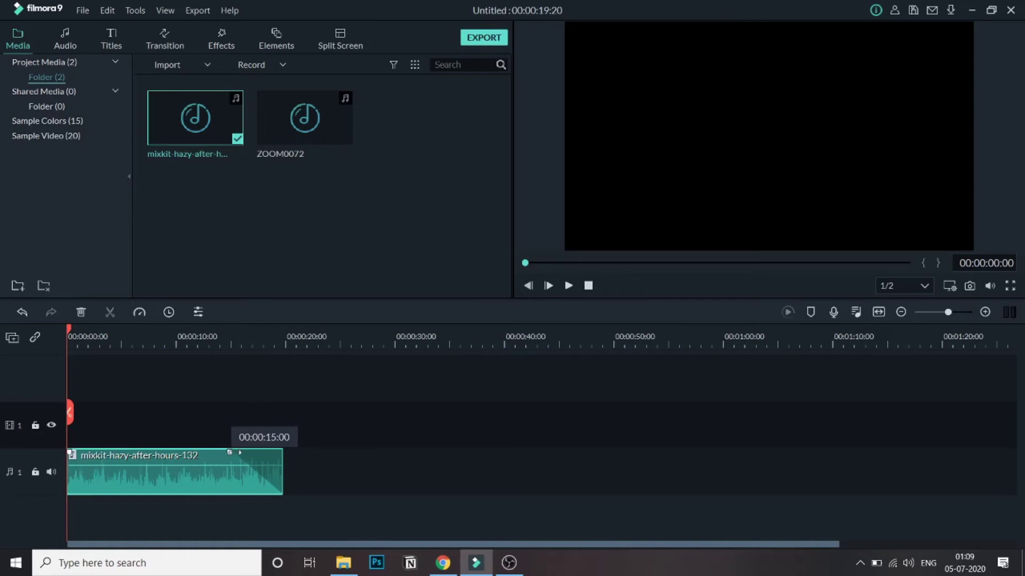
# Add the ZOOM0072 recording to the timeline, with the mixkit music on the track below it.
pyautogui.click(325, 125)
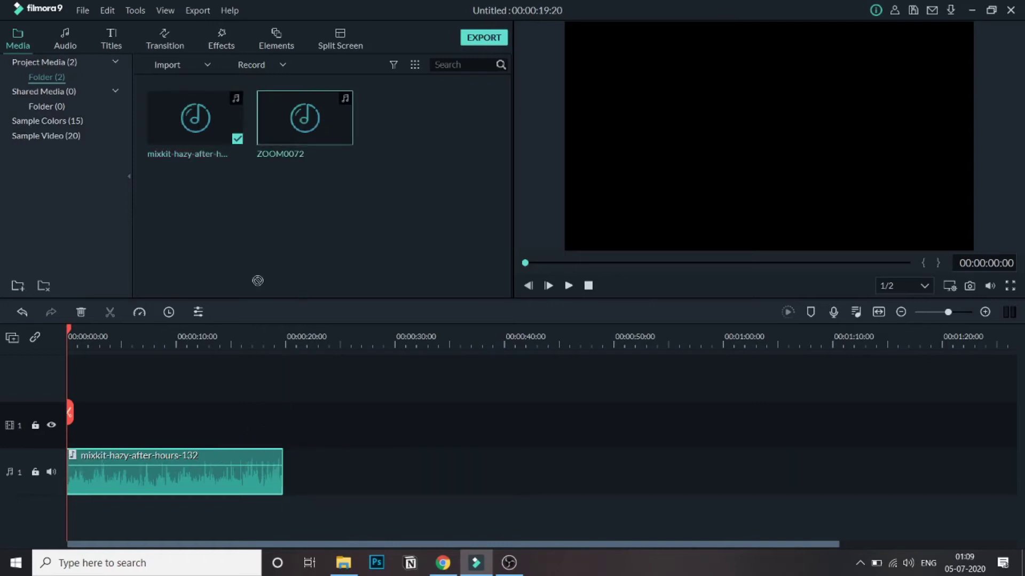
pyautogui.moveTo(257, 281); pyautogui.dragTo(70, 526)
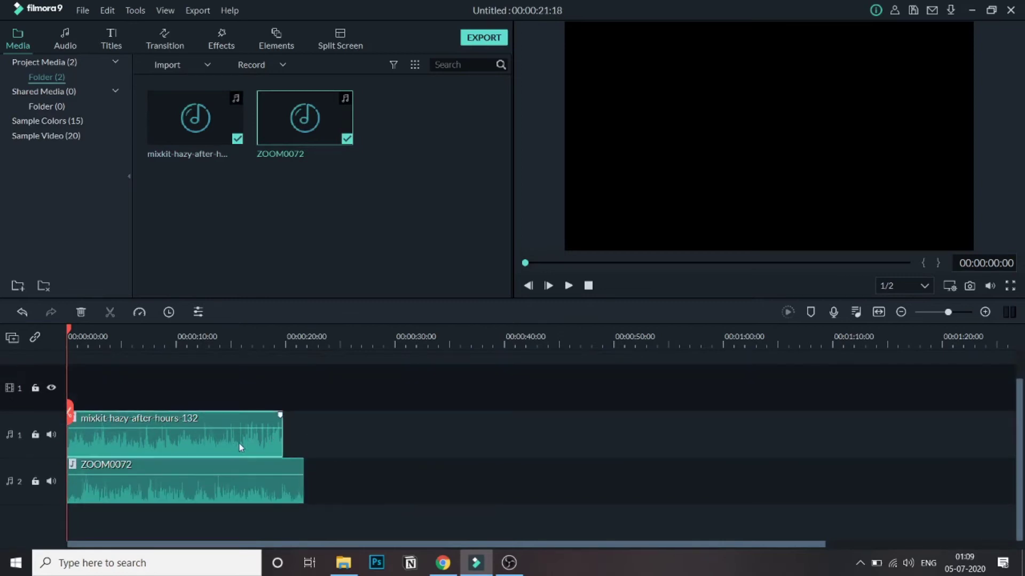
pyautogui.moveTo(239, 443); pyautogui.dragTo(231, 531)
pyautogui.scroll(-1, 241, 501)
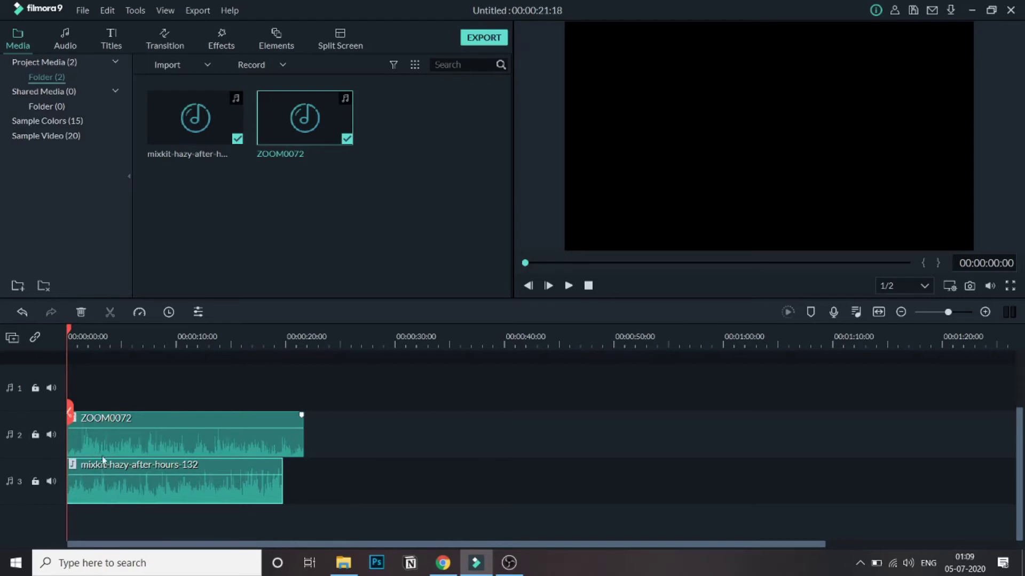
pyautogui.moveTo(103, 335)
pyautogui.mouseDown()
pyautogui.moveTo(78, 339)
pyautogui.moveTo(137, 355)
pyautogui.moveTo(114, 333)
pyautogui.moveTo(80, 334)
pyautogui.moveTo(123, 337)
pyautogui.mouseUp()
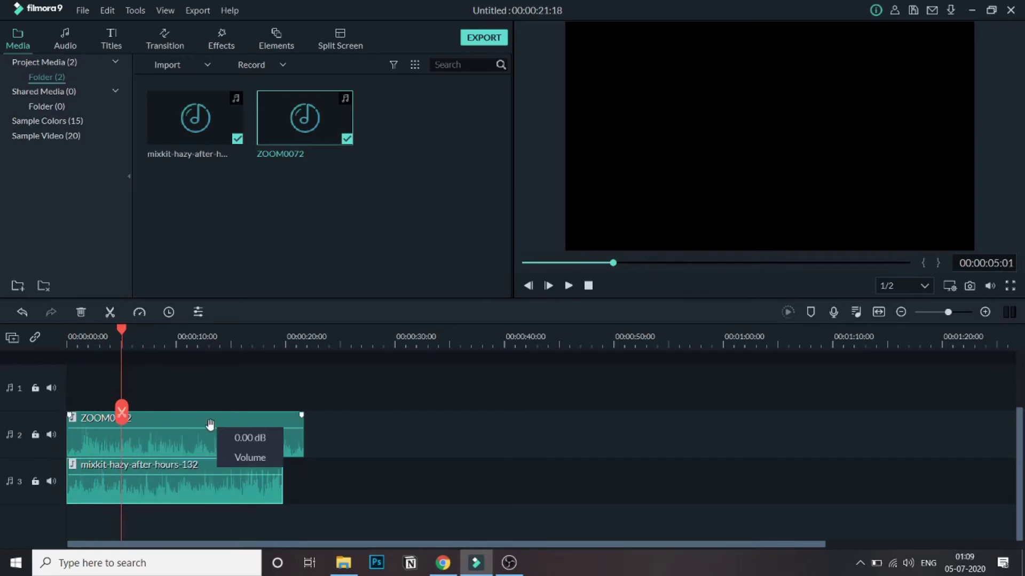
# Add music volume keyframes at about 6, 8 and 11 seconds, pulling the middle one down.
pyautogui.doubleClick(135, 489)
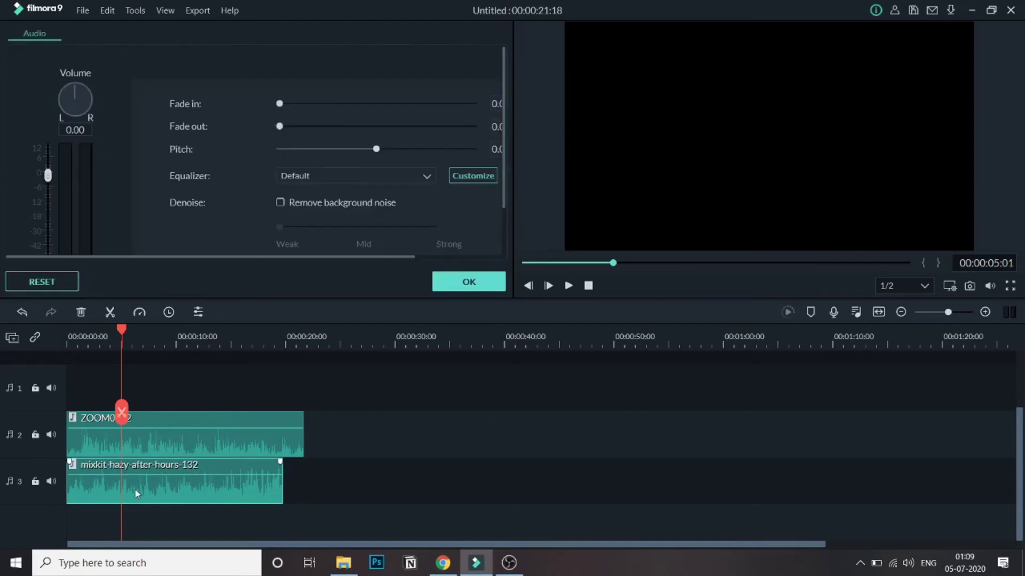
pyautogui.scroll(-2, 141, 243)
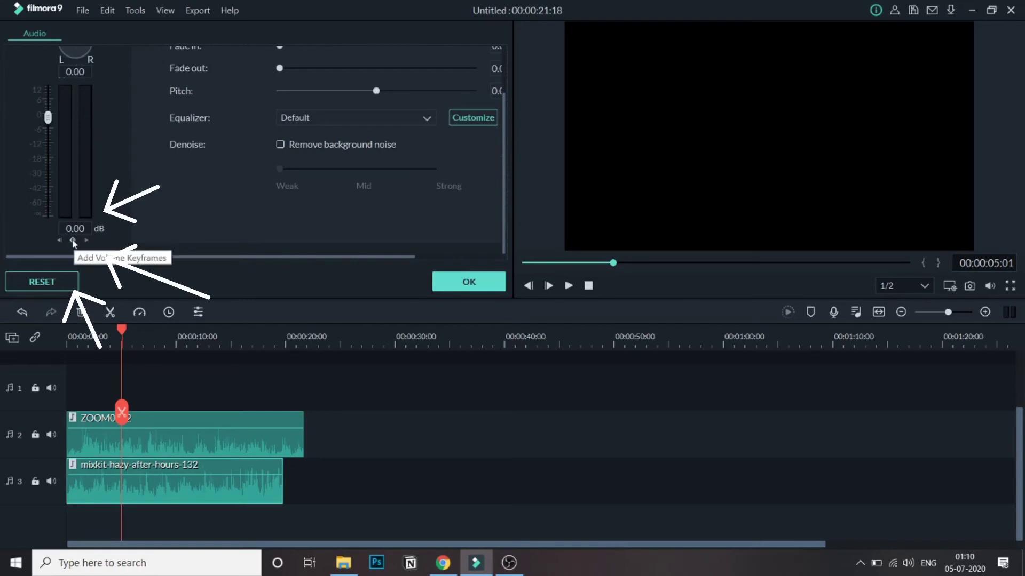
pyautogui.moveTo(123, 479)
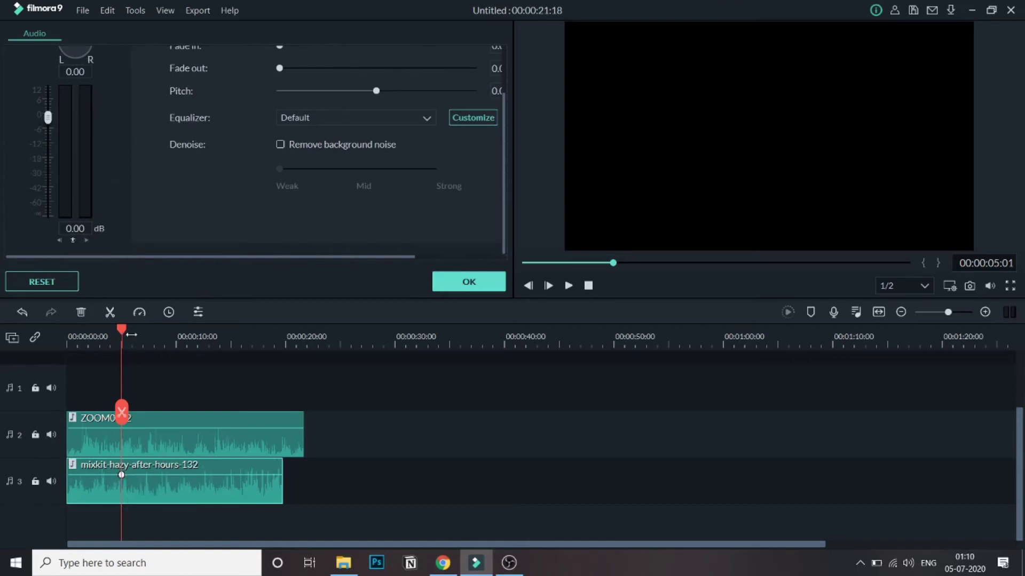
pyautogui.click(134, 334)
pyautogui.moveTo(133, 429)
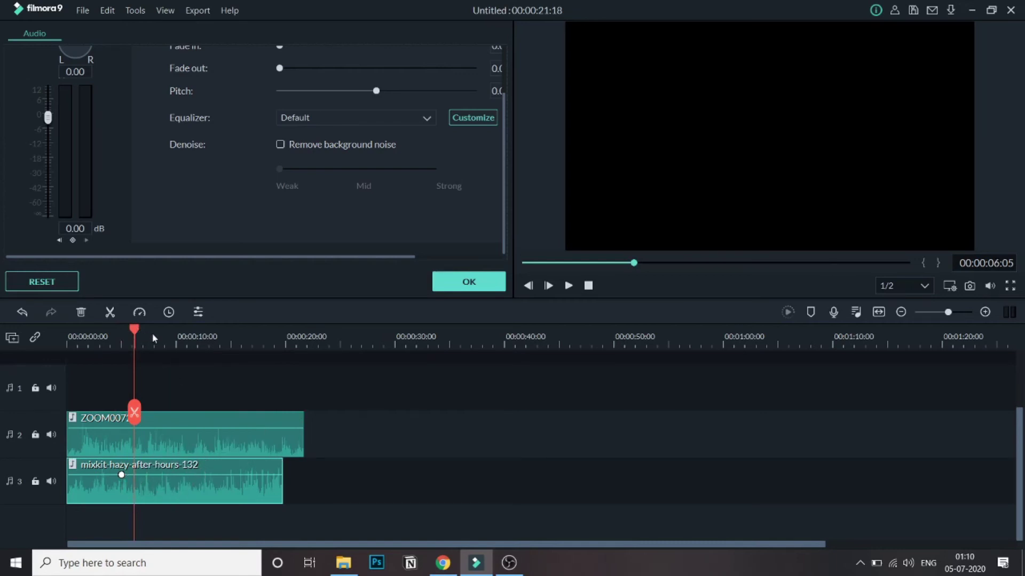
pyautogui.moveTo(137, 335); pyautogui.dragTo(154, 338)
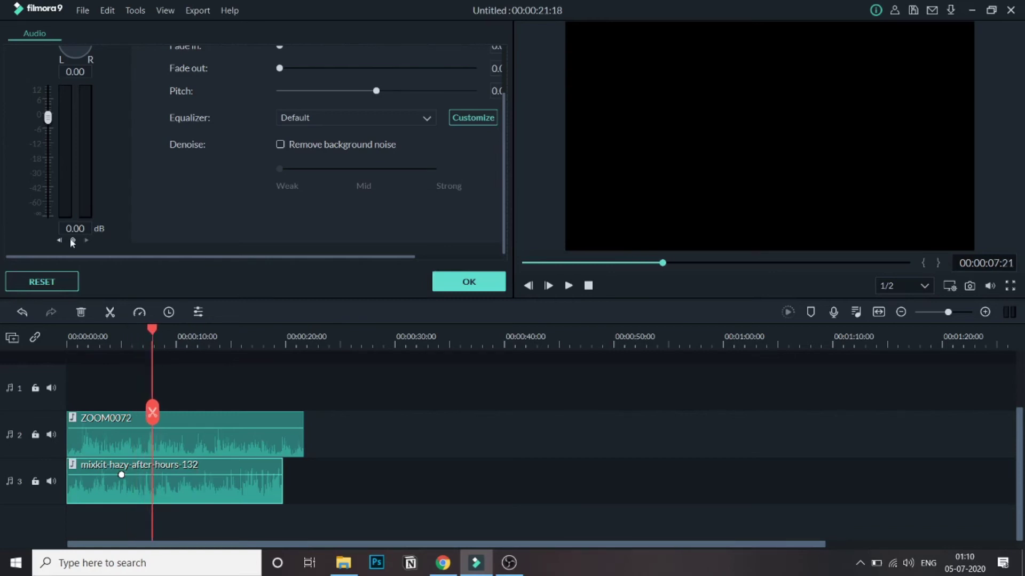
pyautogui.moveTo(156, 334); pyautogui.dragTo(190, 337)
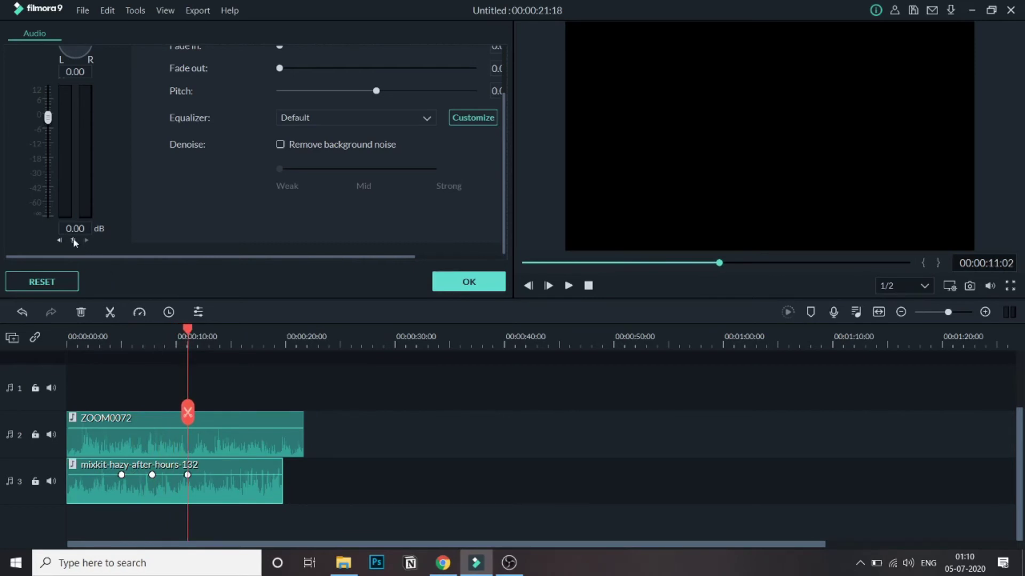
pyautogui.moveTo(152, 475); pyautogui.dragTo(155, 488)
# Try -31 and -20 dB on the middle keyframe, then settle it slightly earlier near -18 dB.
pyautogui.moveTo(158, 334); pyautogui.dragTo(265, 335)
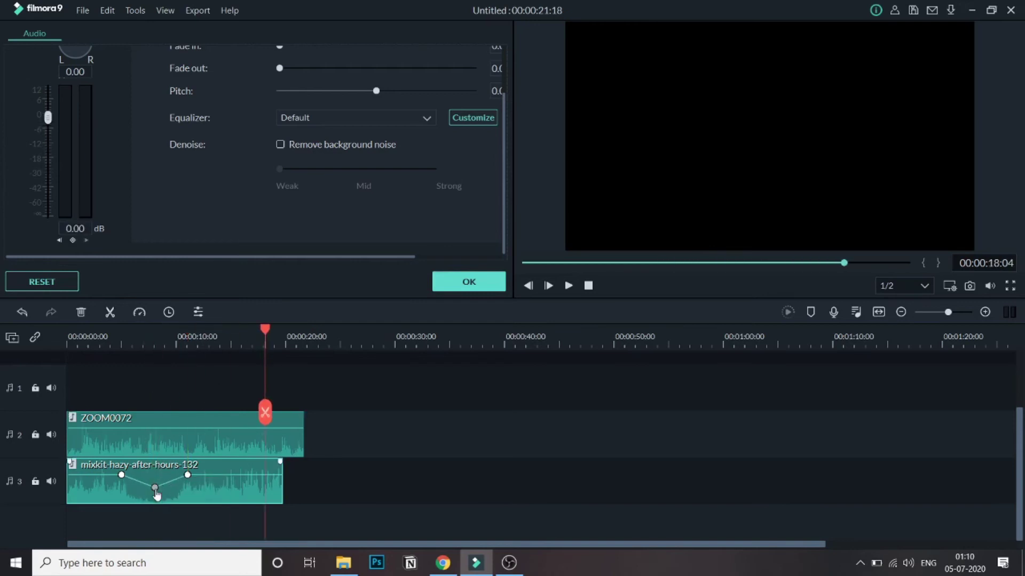
pyautogui.moveTo(154, 488)
pyautogui.mouseDown()
pyautogui.moveTo(166, 486)
pyautogui.moveTo(152, 487)
pyautogui.mouseUp()
pyautogui.moveTo(153, 335); pyautogui.dragTo(292, 336)
pyautogui.moveTo(151, 487); pyautogui.dragTo(152, 493)
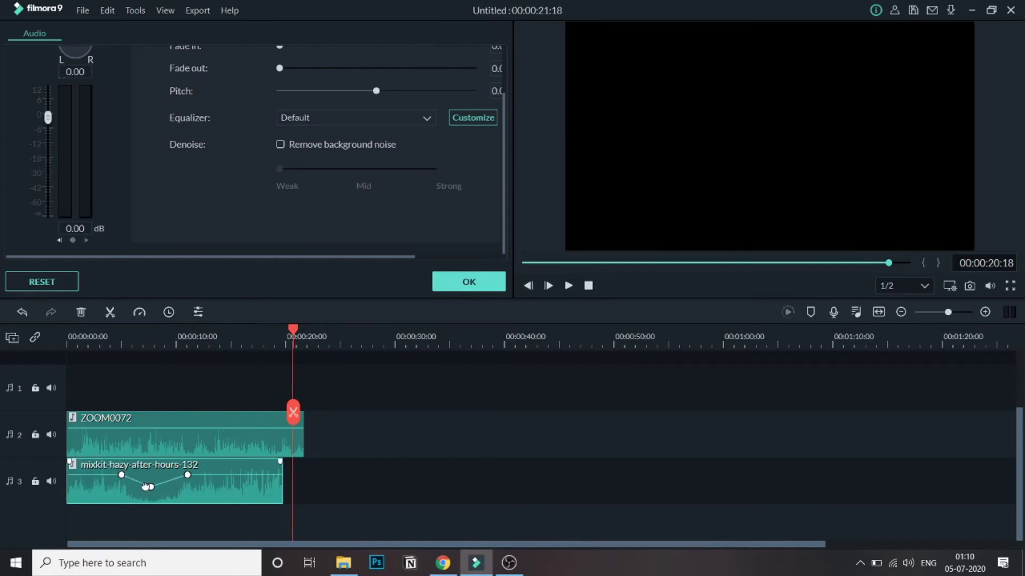
pyautogui.moveTo(154, 496); pyautogui.dragTo(151, 492)
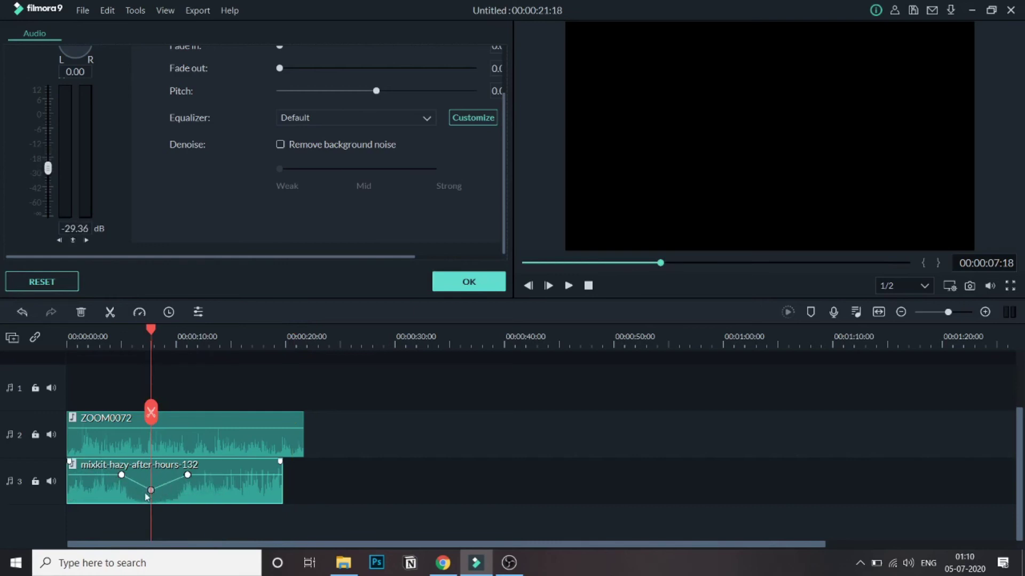
pyautogui.moveTo(146, 496)
pyautogui.mouseDown()
pyautogui.moveTo(180, 497)
pyautogui.moveTo(180, 486)
pyautogui.moveTo(141, 487)
pyautogui.mouseUp()
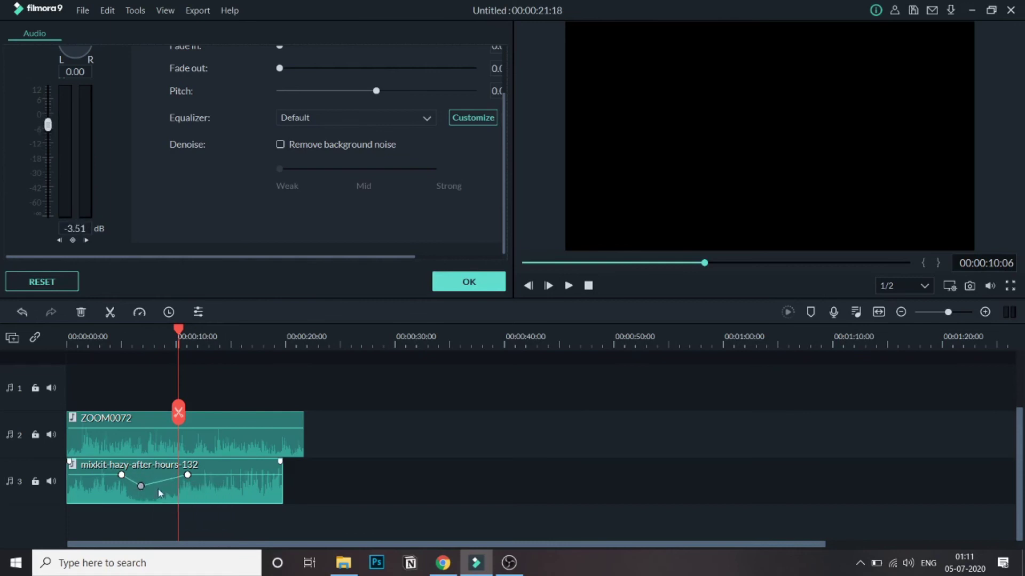
# Add a keyframe at about 9 seconds near -18 dB, and set the left dip keyframe to -15 dB.
pyautogui.moveTo(179, 337); pyautogui.dragTo(171, 339)
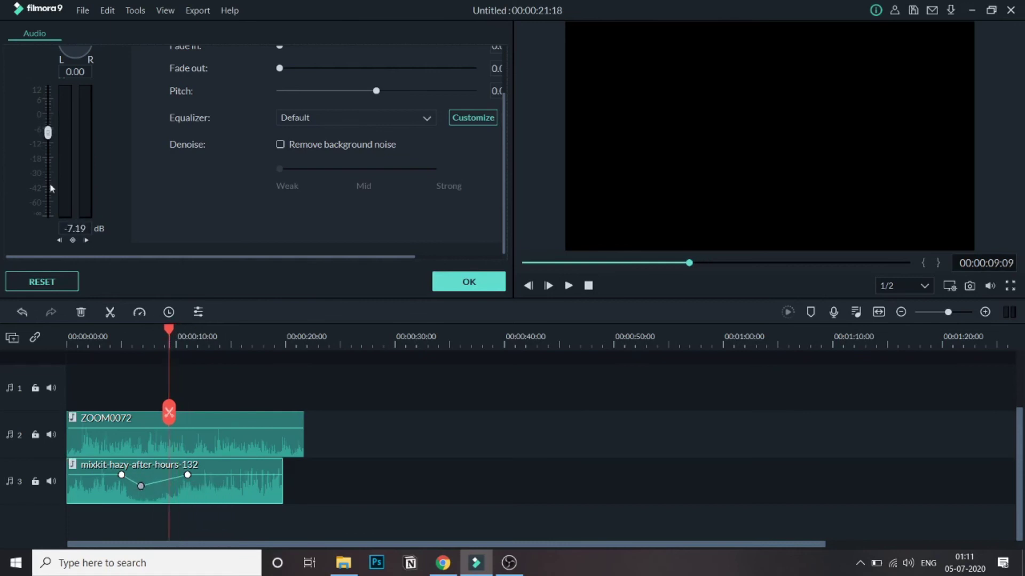
pyautogui.click(168, 479)
pyautogui.moveTo(168, 479); pyautogui.dragTo(169, 485)
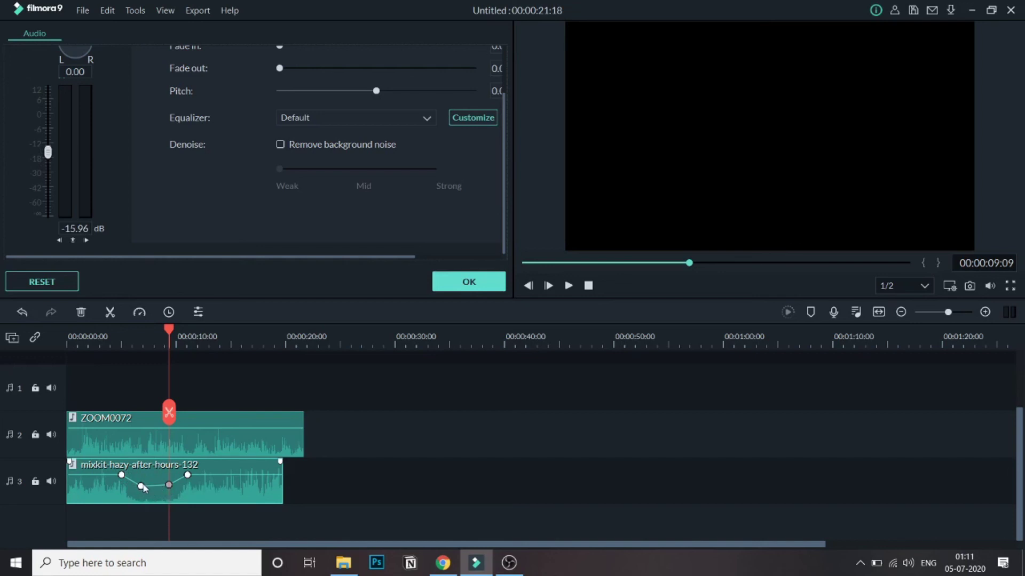
pyautogui.moveTo(142, 486); pyautogui.dragTo(148, 485)
pyautogui.moveTo(172, 337); pyautogui.dragTo(140, 355)
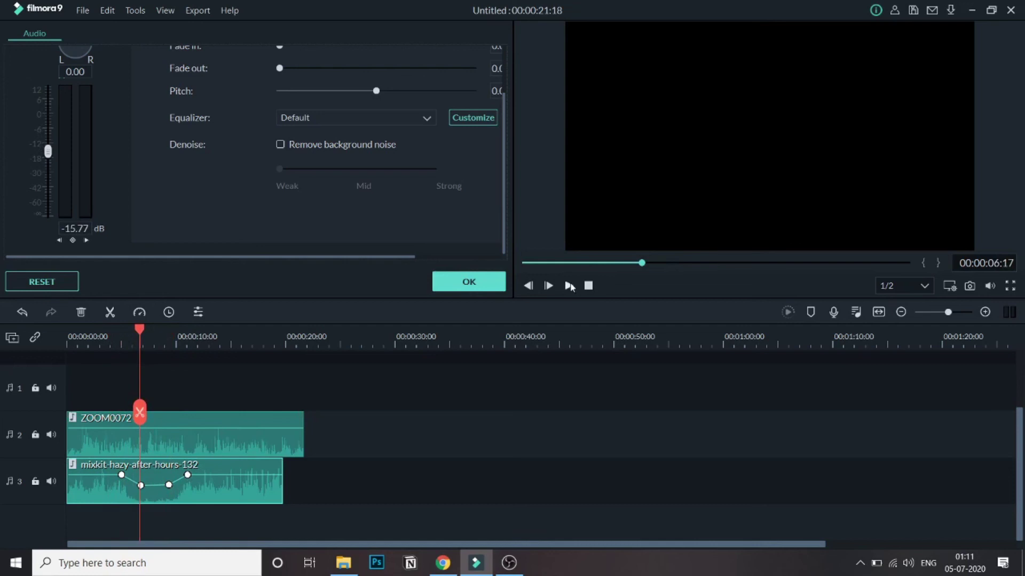